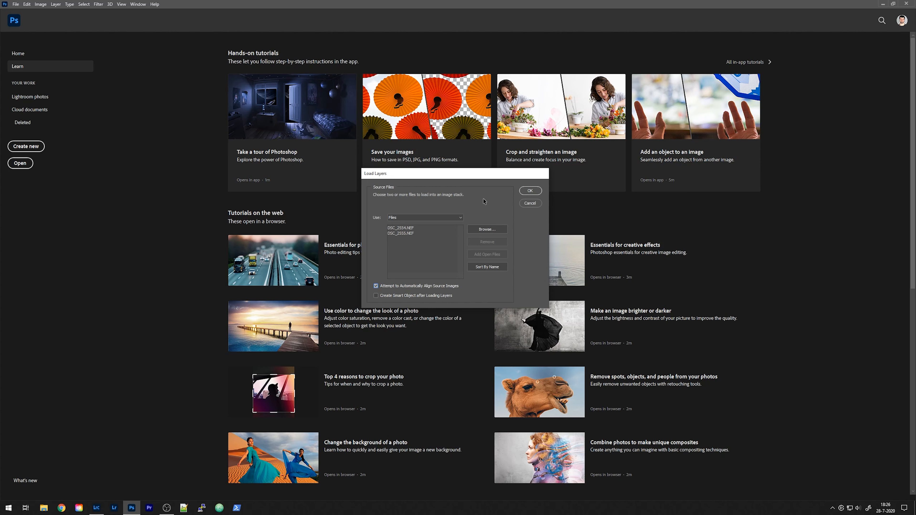
- Load DSC_2554.NEF and DSC_2555.NEF as automatically aligned layers and compare the two exposures by toggling the upper layer
left_click(528, 190)
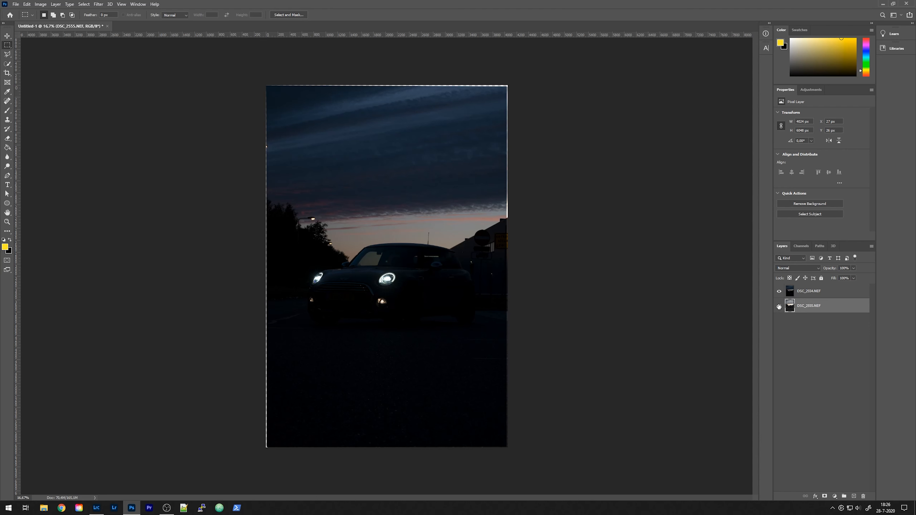
left_click(780, 291)
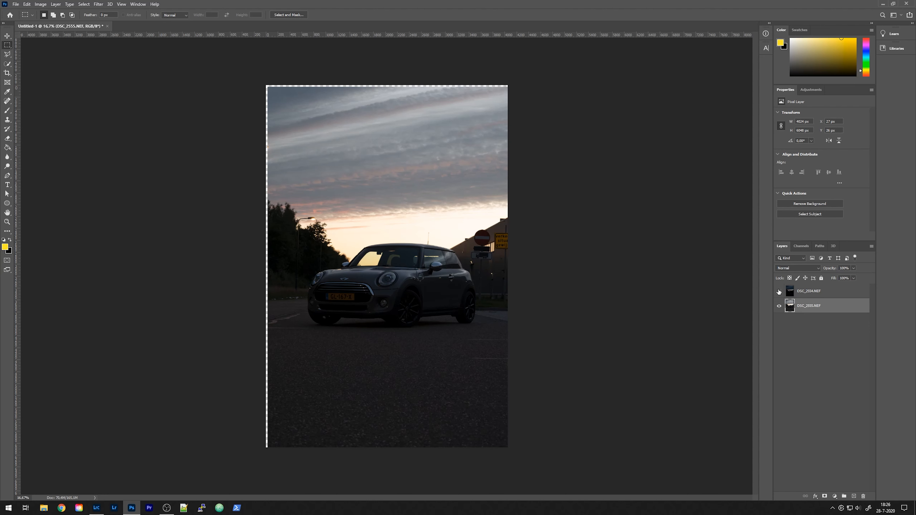
left_click(779, 291)
left_click(779, 291)
left_click(780, 292)
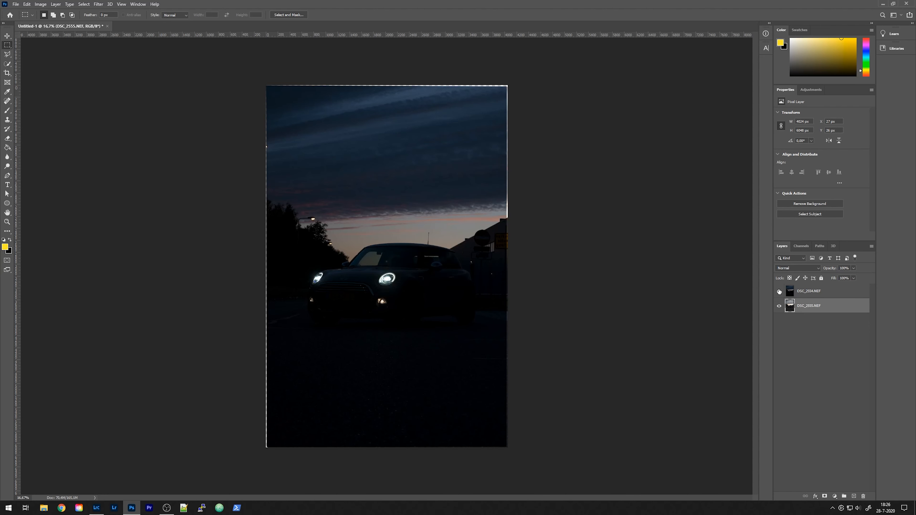
- Set the blend mode of the DSC_2554.NEF layer to Lighten
left_click(808, 291)
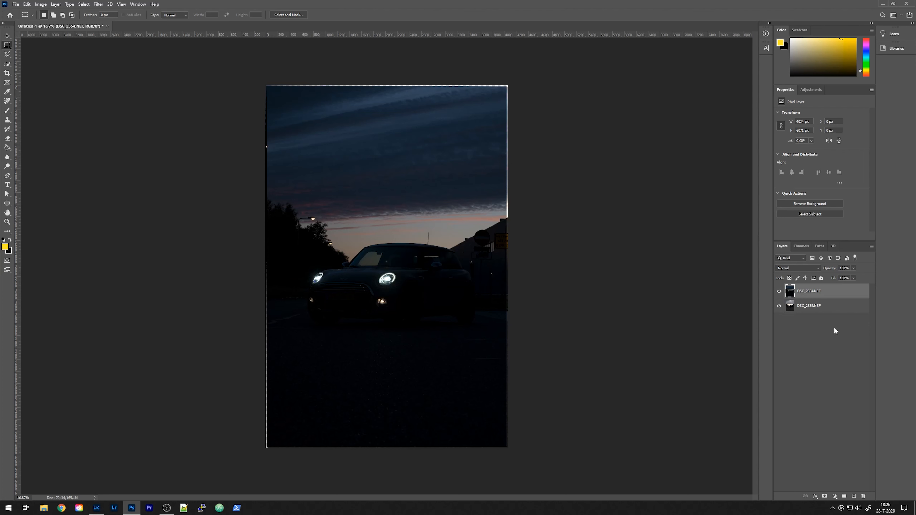
left_click(807, 270)
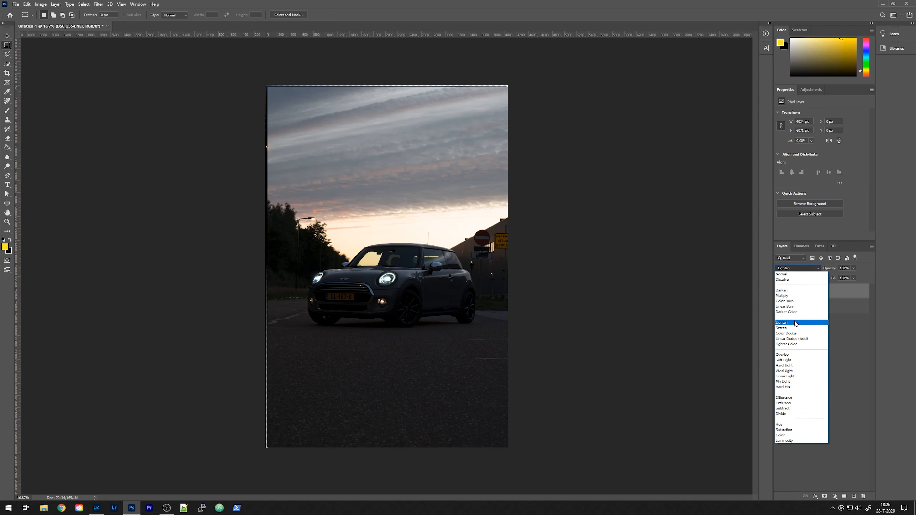
left_click(796, 323)
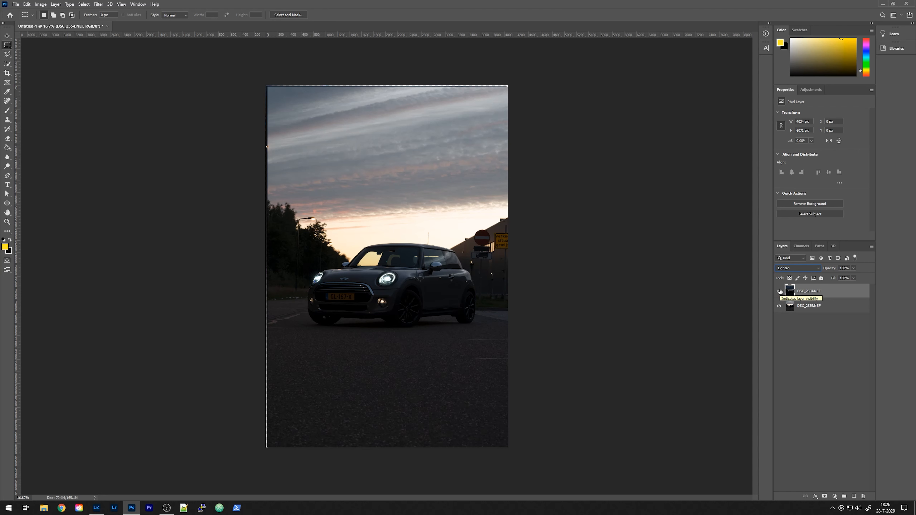
- Compare the car's headlights and surroundings with the DSC_2554.NEF layer hidden and shown
left_click(780, 291)
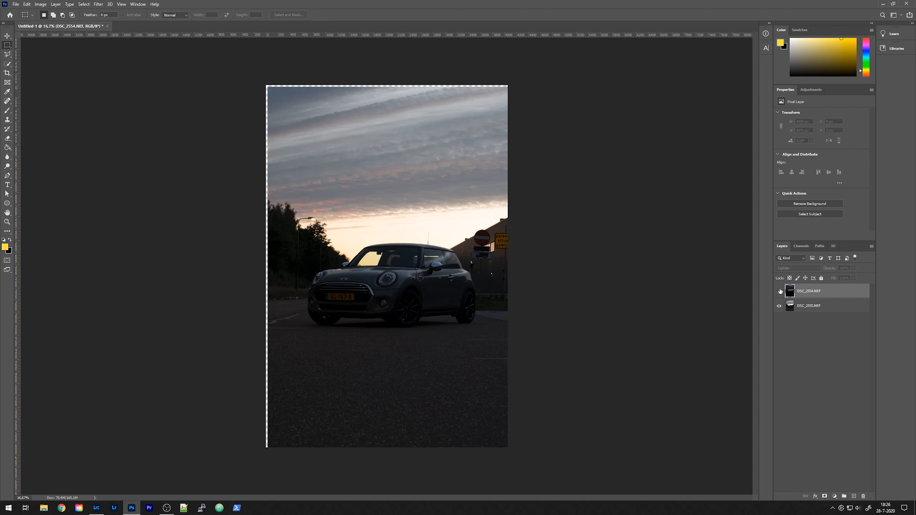
left_click(780, 291)
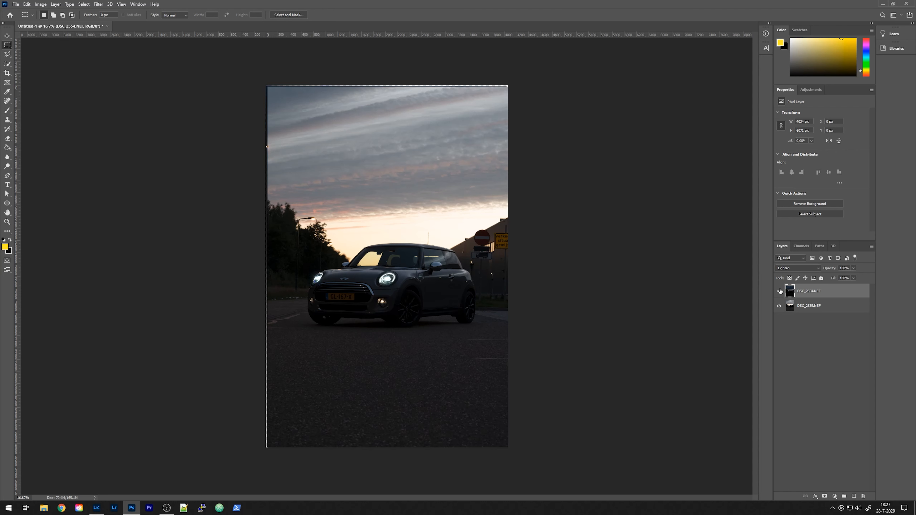
left_click(780, 291)
left_click(779, 292)
left_click(812, 336)
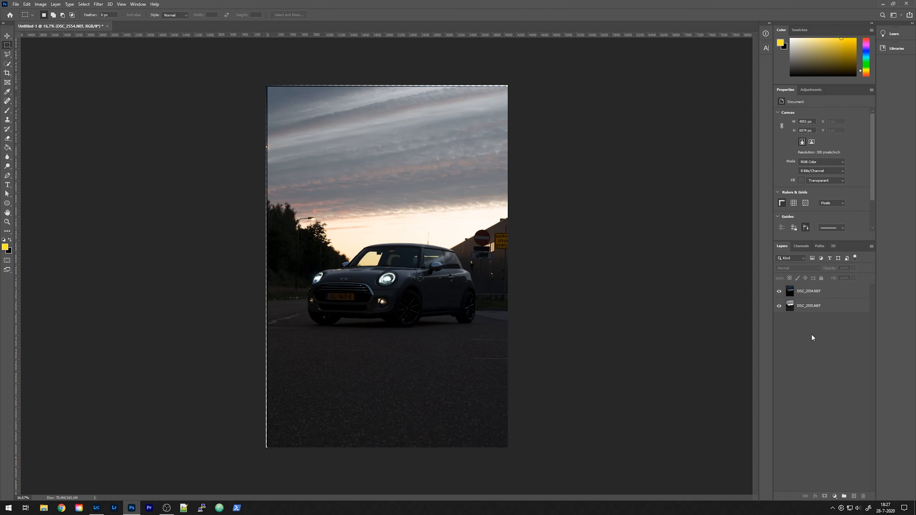
scroll(392, 301, "up", 10)
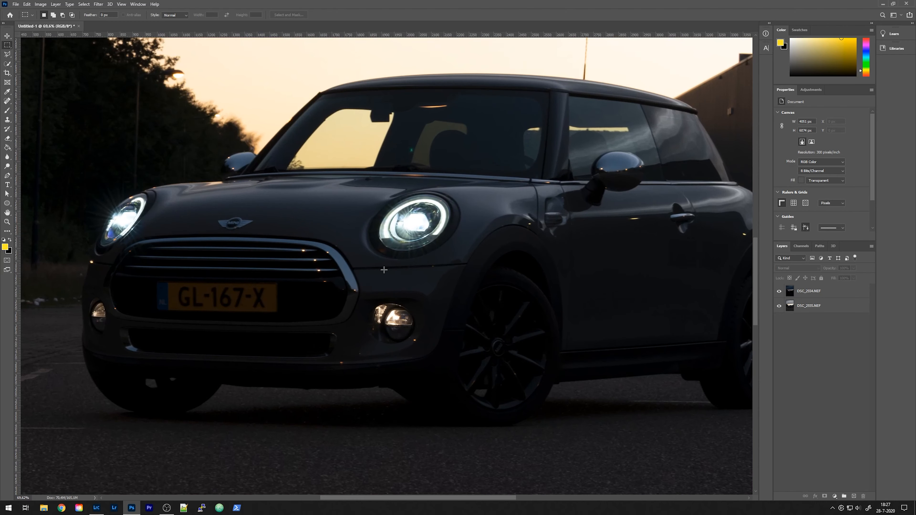
left_click(779, 291)
left_click(779, 291)
left_click(779, 292)
left_click(778, 292)
- Add a layer mask to the DSC_2554.NEF layer and ready the Brush tool with black paint and a larger tip
left_click(828, 295)
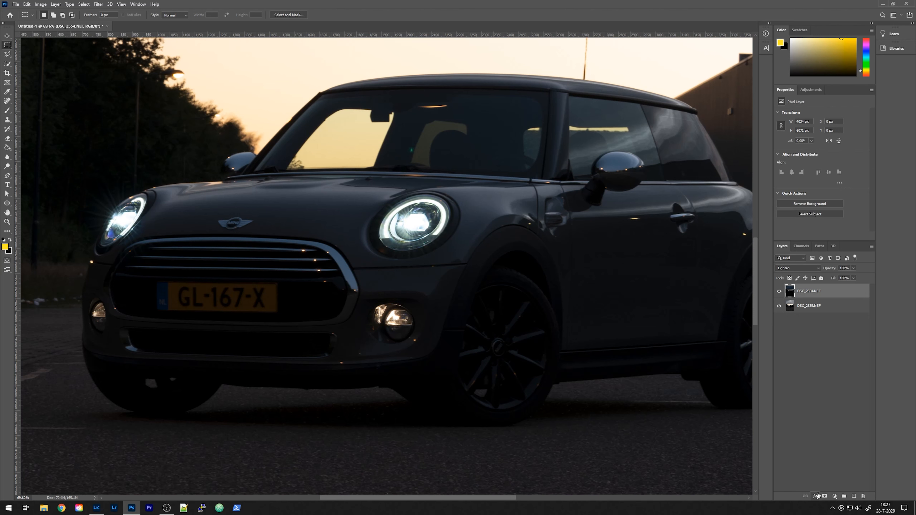
left_click(825, 497)
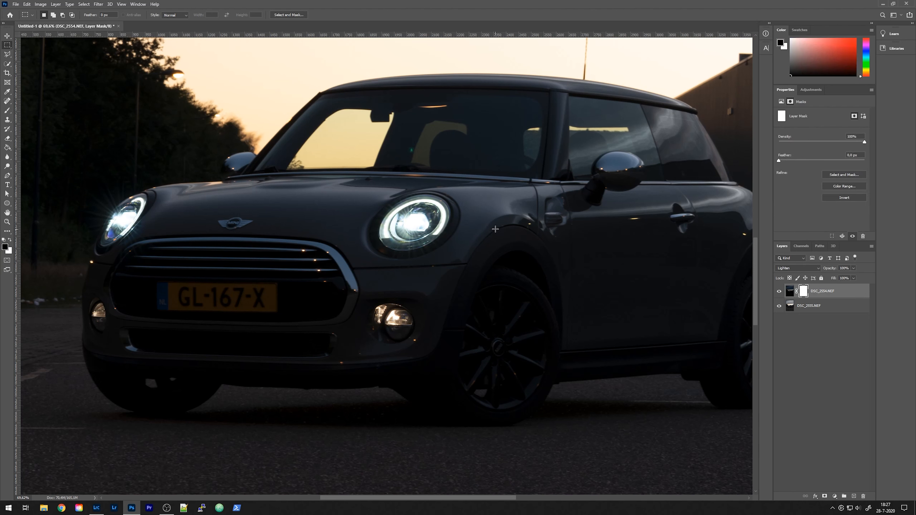
key("b")
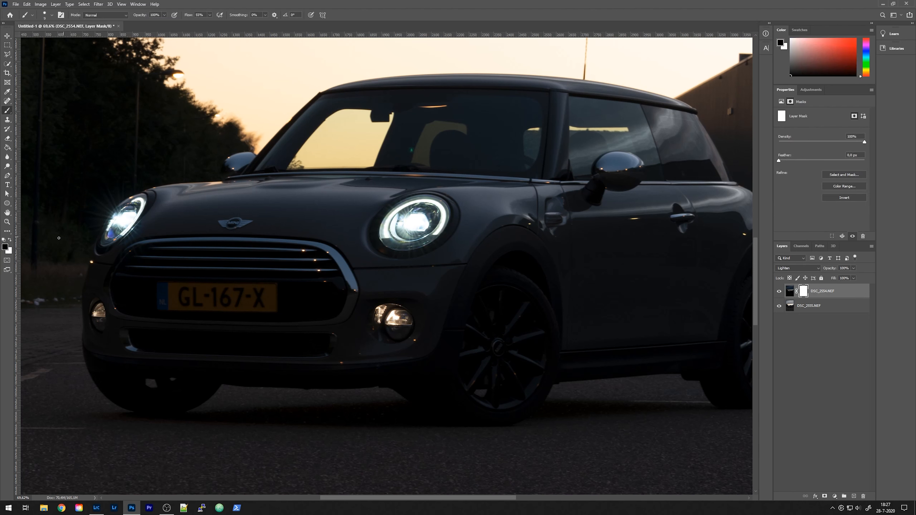
left_click(9, 240)
left_click(10, 240)
left_click(52, 15)
left_click_drag(42, 38, 45, 38)
left_click(411, 150)
- Check the blend by hiding and showing the masked DSC_2554.NEF layer, on the car close-up and on the whole image
left_click(779, 291)
left_click(778, 291)
left_click(779, 291)
left_click(779, 291)
left_click(780, 291)
left_click(779, 292)
left_click(779, 292)
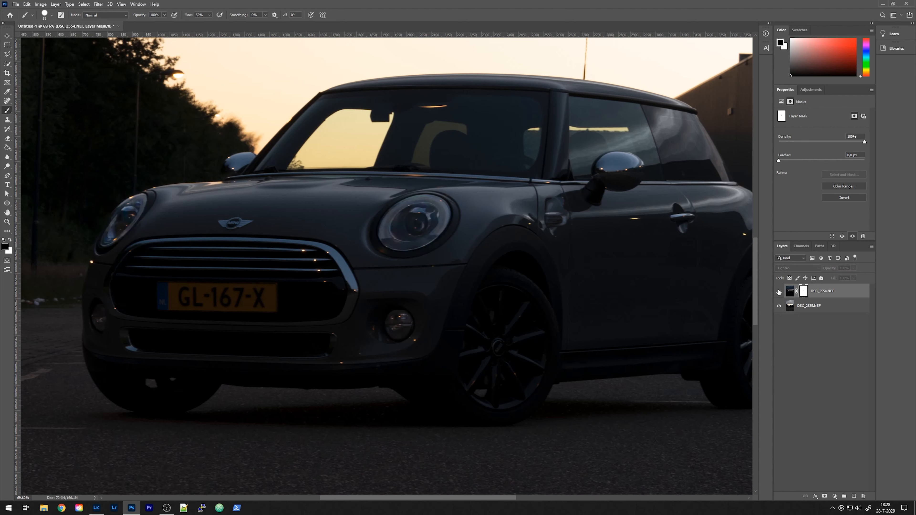
left_click(779, 291)
key("ctrl+0")
left_click(780, 292)
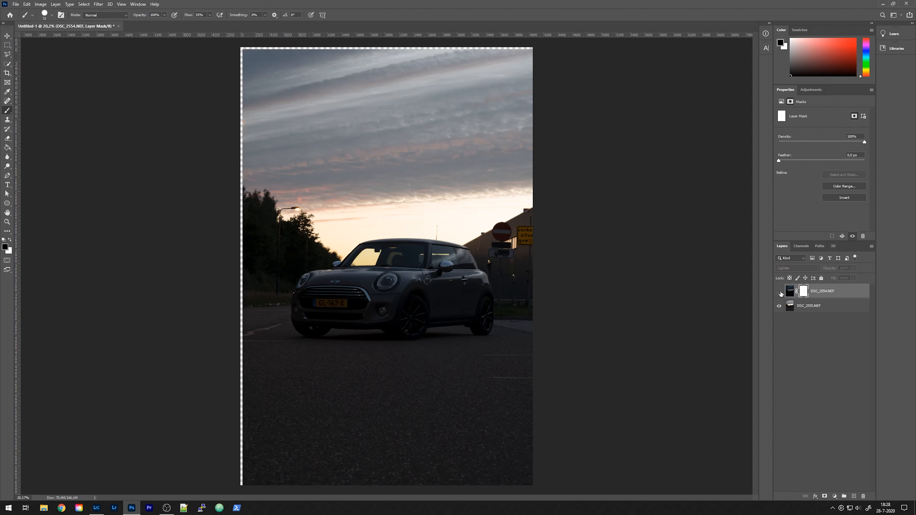
left_click(780, 292)
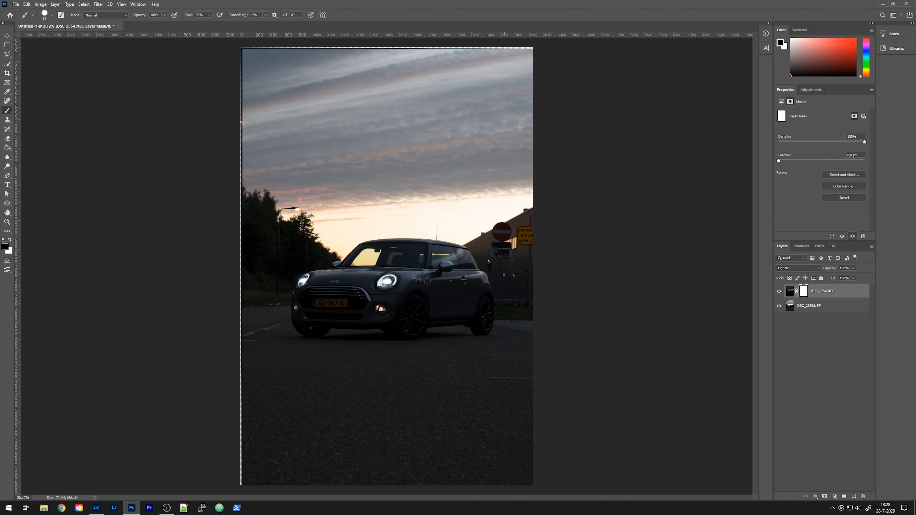
left_click(811, 344)
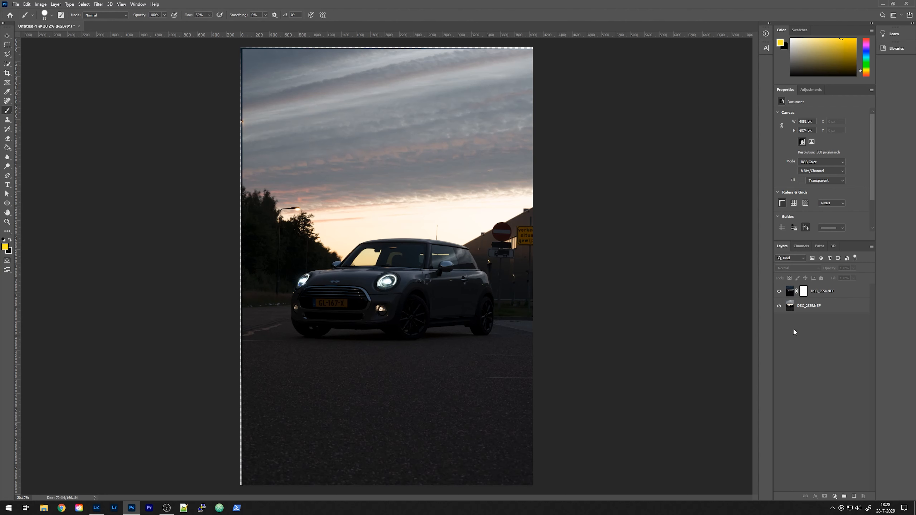
- Open the Camera Raw Filter on the DSC_2555.NEF layer and draw a graduated filter from the sky's upper edge to the car's windshield
left_click(817, 311)
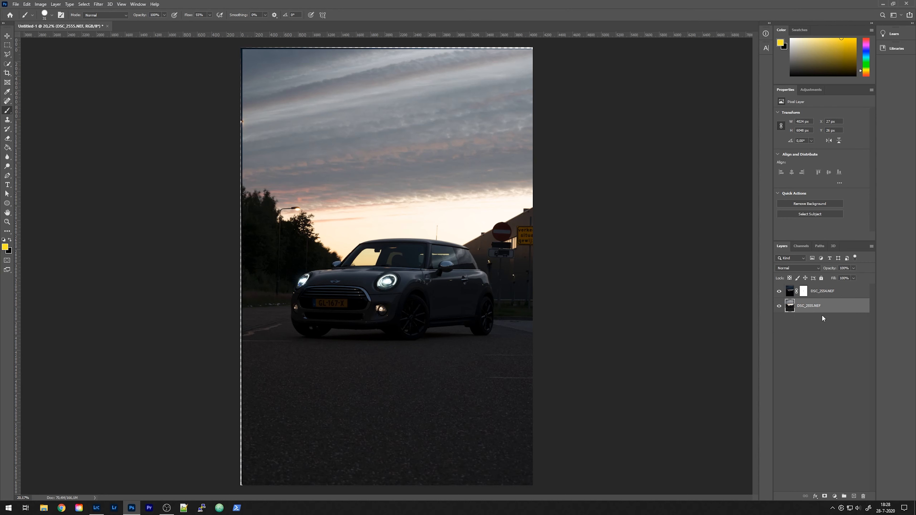
left_click(97, 4)
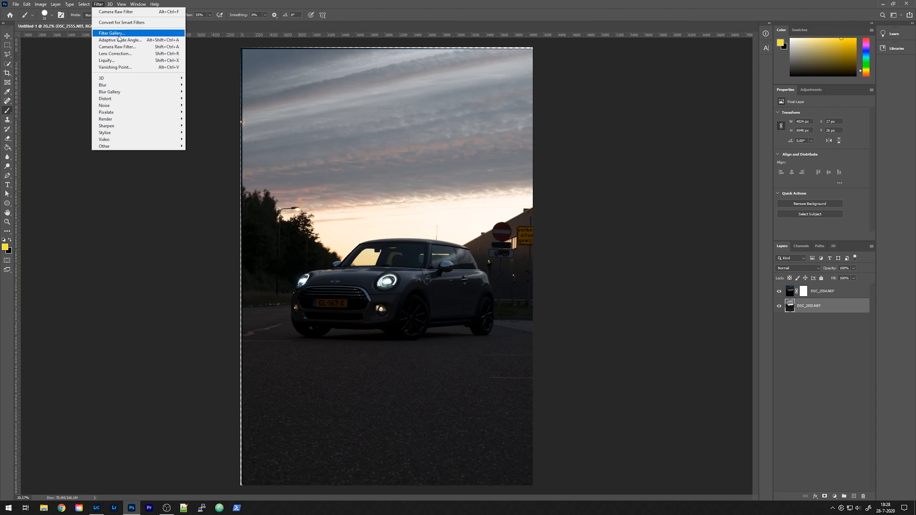
left_click(134, 47)
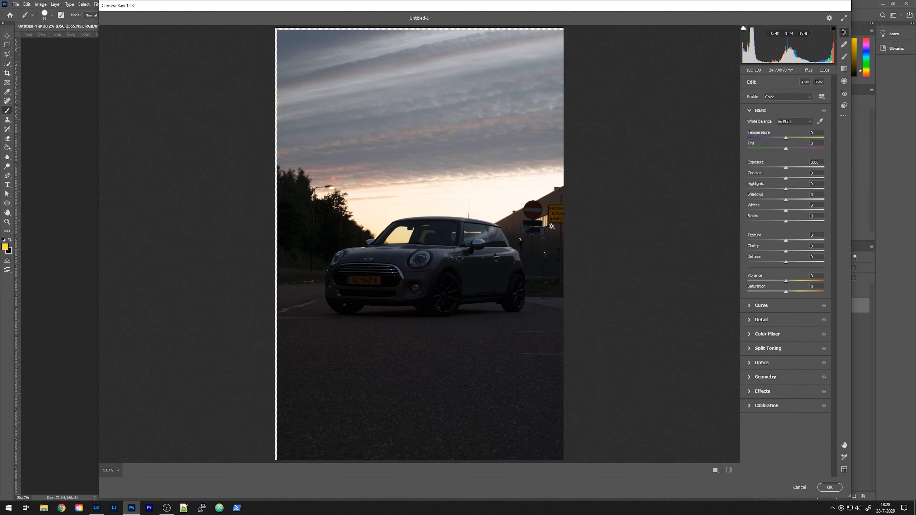
left_click(845, 70)
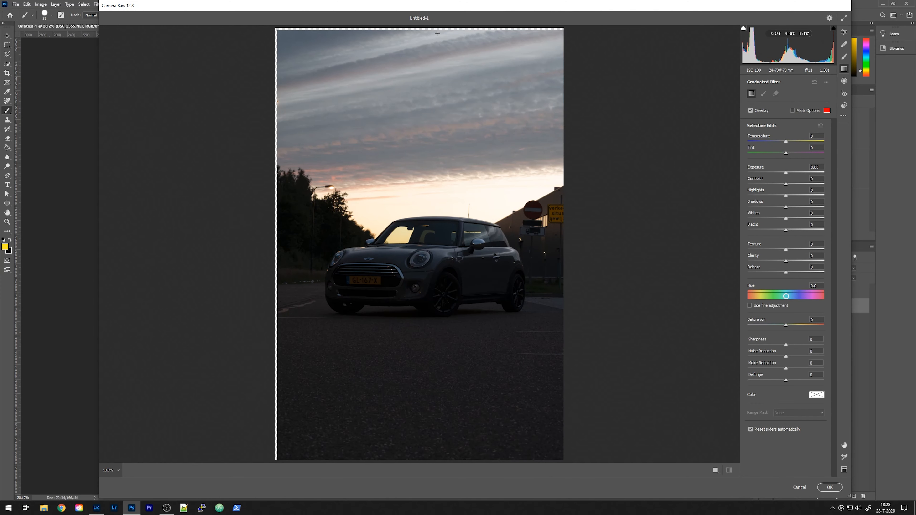
left_click_drag(421, 29, 415, 244)
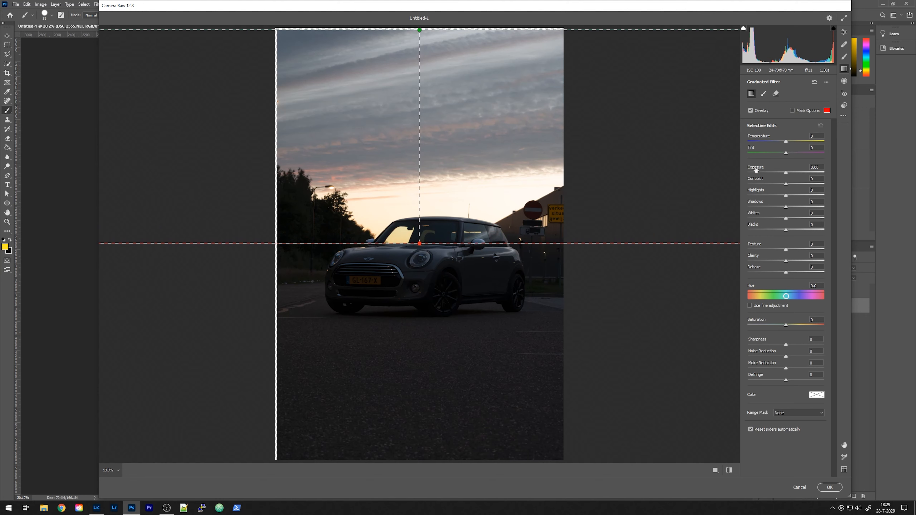
- Set the sky gradient's exposure to -0.50, contrast to +11 and saturation to +22
left_click_drag(787, 175, 784, 172)
left_click_drag(782, 173, 791, 184)
left_click_drag(786, 325, 795, 325)
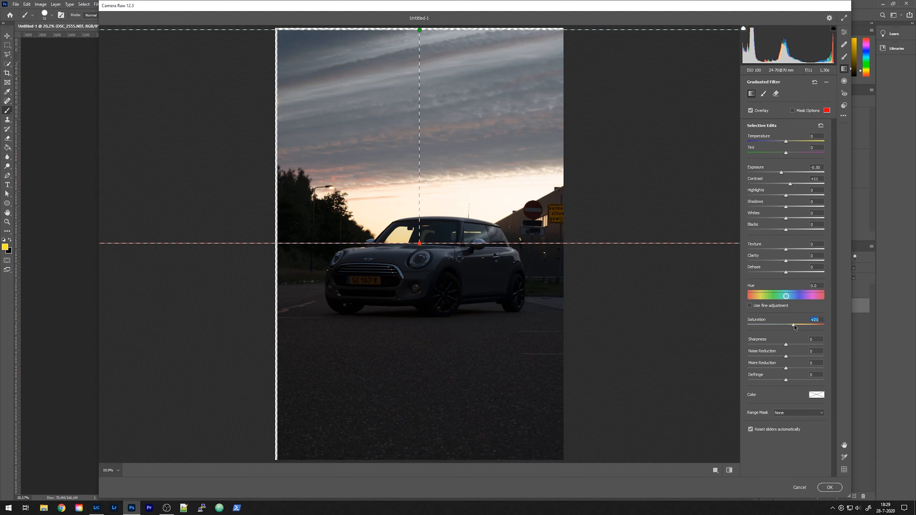
- Tint the sky gradient with a strongly saturated orange colour
left_click(808, 396)
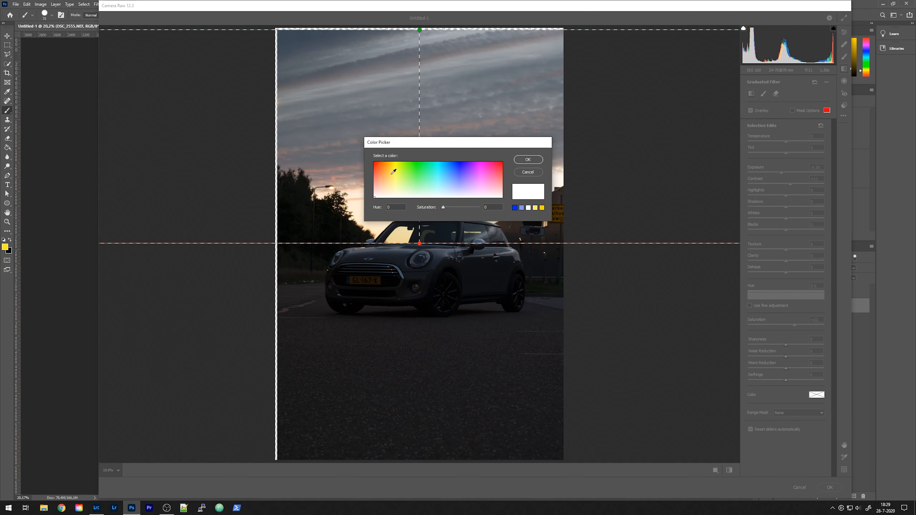
left_click_drag(391, 163, 386, 163)
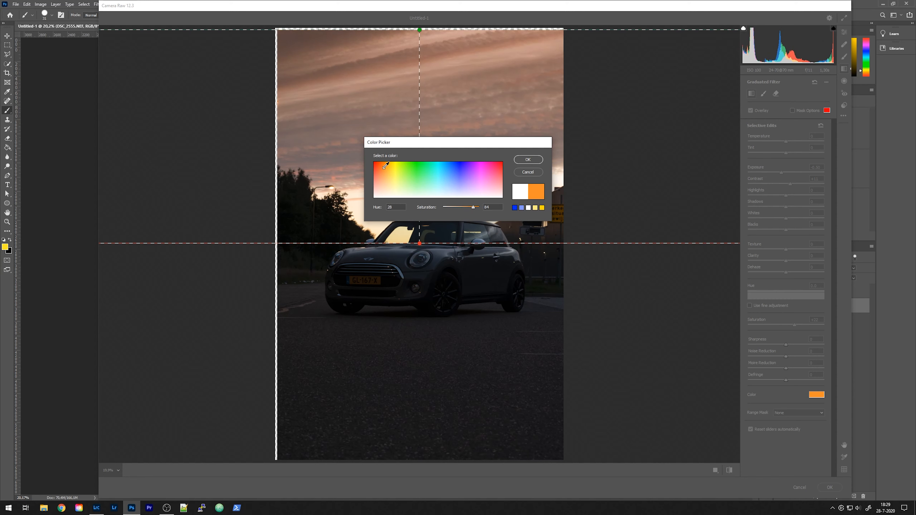
left_click(384, 163)
left_click(385, 163)
left_click(523, 161)
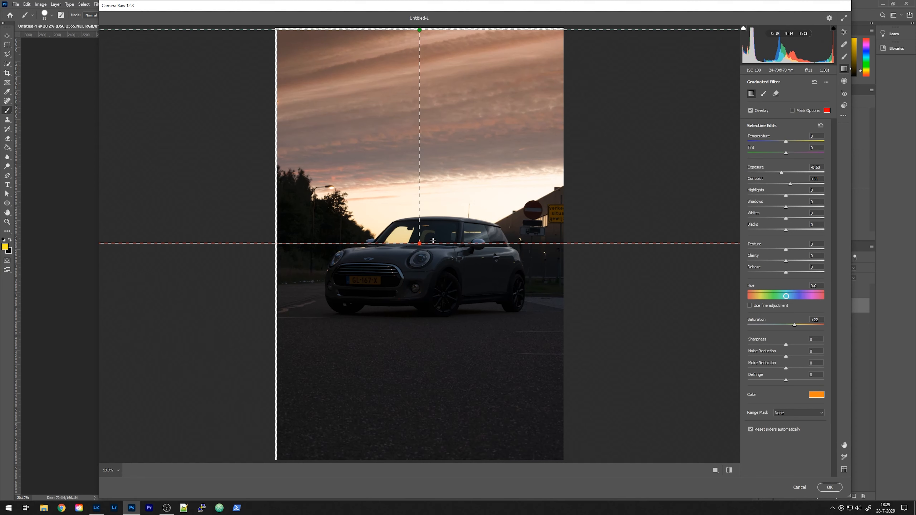
- Lower the sky gradient's starting line into the upper clouds and slightly reduce its saturation
mouse_move(420, 245)
left_mouse_down()
mouse_move(383, 377)
mouse_move(418, 314)
mouse_move(419, 204)
mouse_move(420, 244)
left_mouse_up()
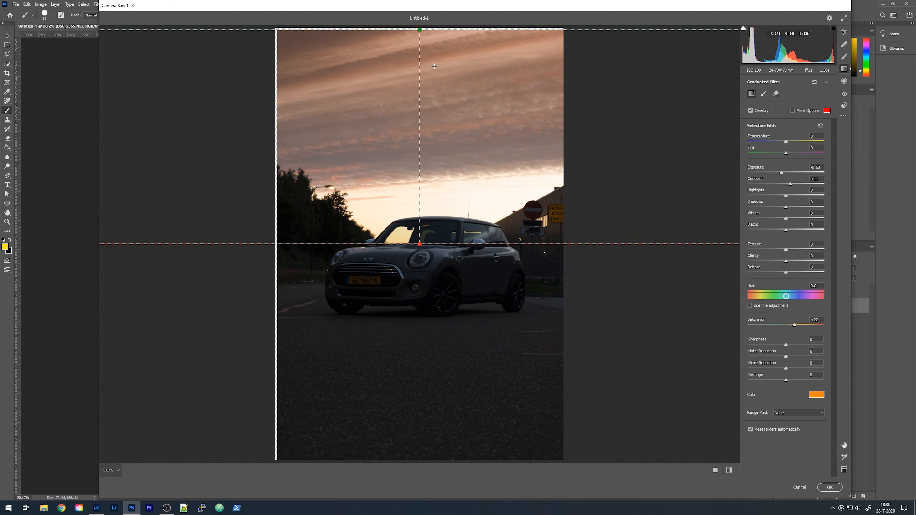
left_click_drag(420, 31, 418, 81)
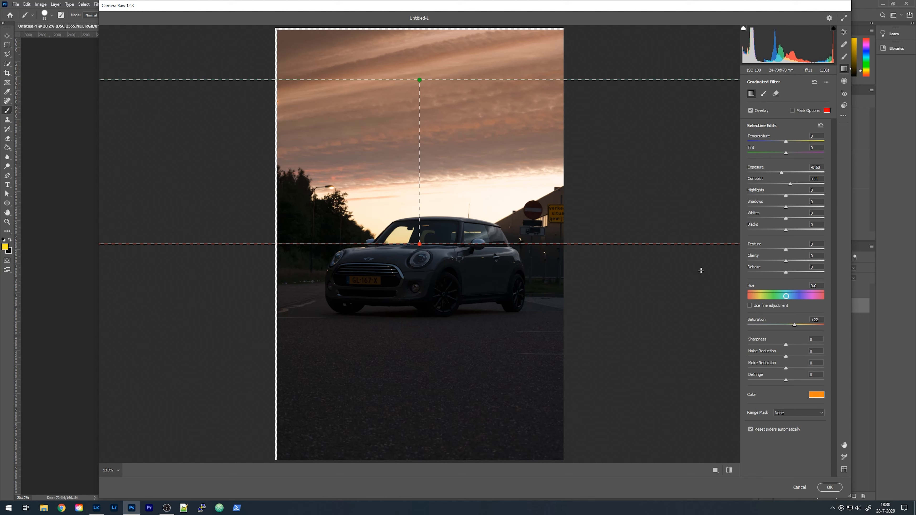
mouse_move(795, 326)
left_mouse_down()
mouse_move(806, 327)
mouse_move(792, 325)
left_mouse_up()
- Draw a radial filter around the car and set its exposure to +1.10
left_click(844, 82)
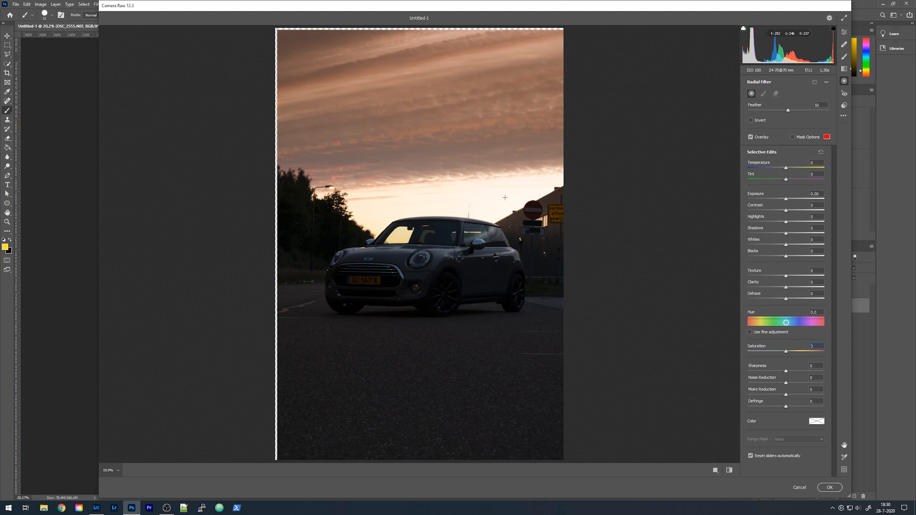
left_click_drag(325, 216, 422, 293)
left_click_drag(357, 241, 454, 309)
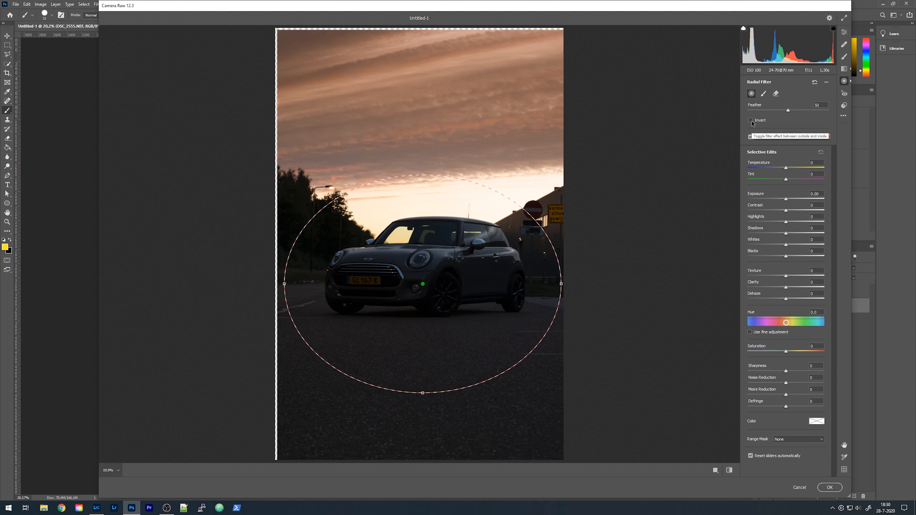
mouse_move(788, 200)
left_mouse_down()
mouse_move(800, 198)
mouse_move(792, 201)
left_mouse_up()
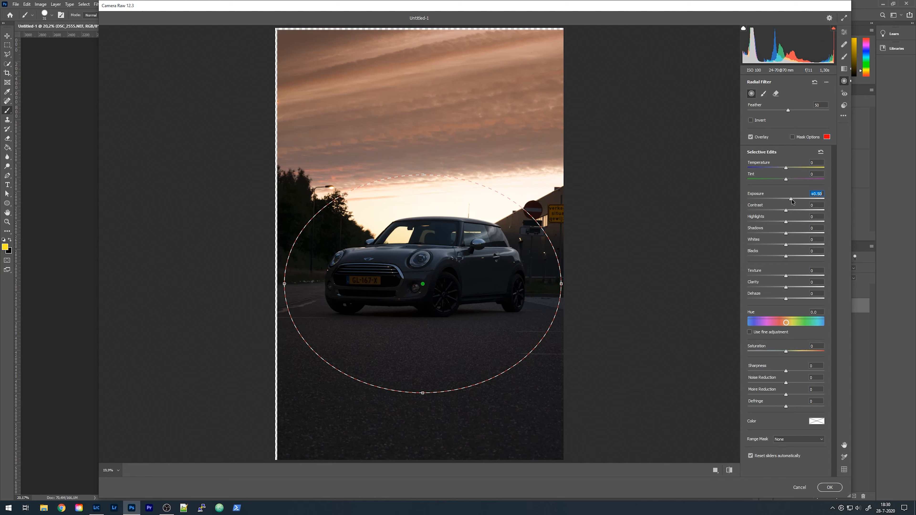
left_click_drag(792, 201, 796, 203)
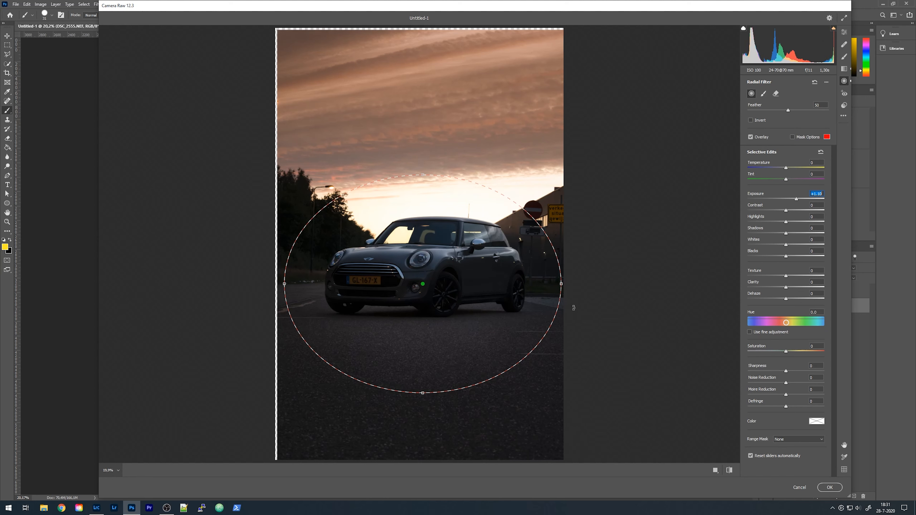
- Enlarge the radial filter beyond the image's sides and shift it down over the road in front of the car
left_click_drag(561, 284, 586, 288)
left_click_drag(426, 393, 426, 421)
left_click_drag(442, 328, 449, 364)
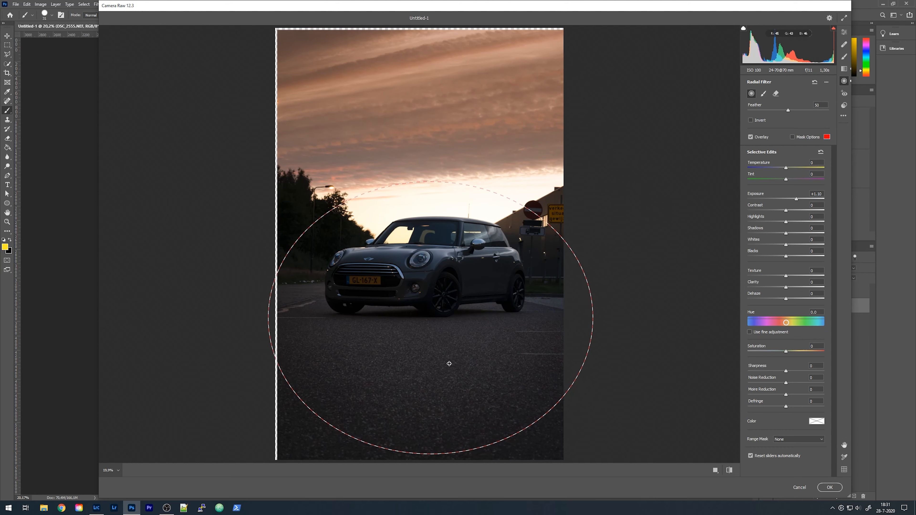
- Show the radial filter's mask overlay and check its coverage by toggling the inversion on and back off
left_click(792, 136)
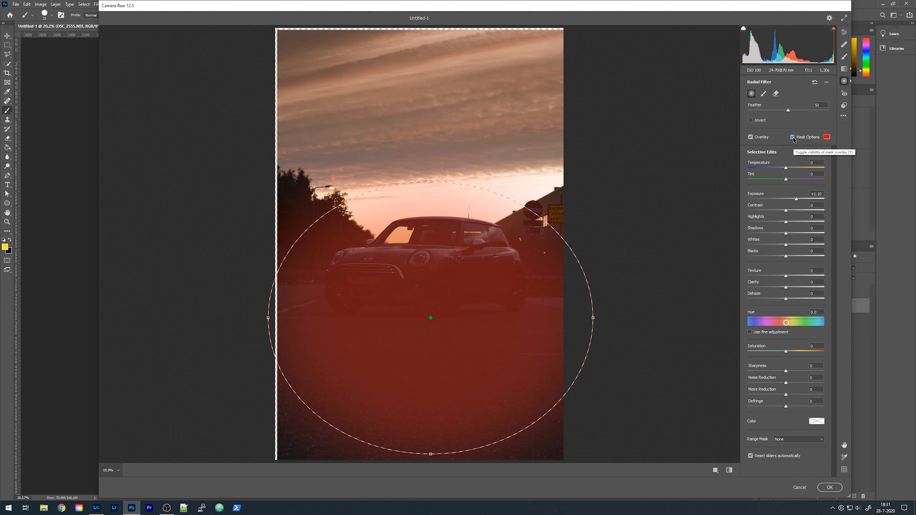
left_click(751, 121)
left_click(751, 121)
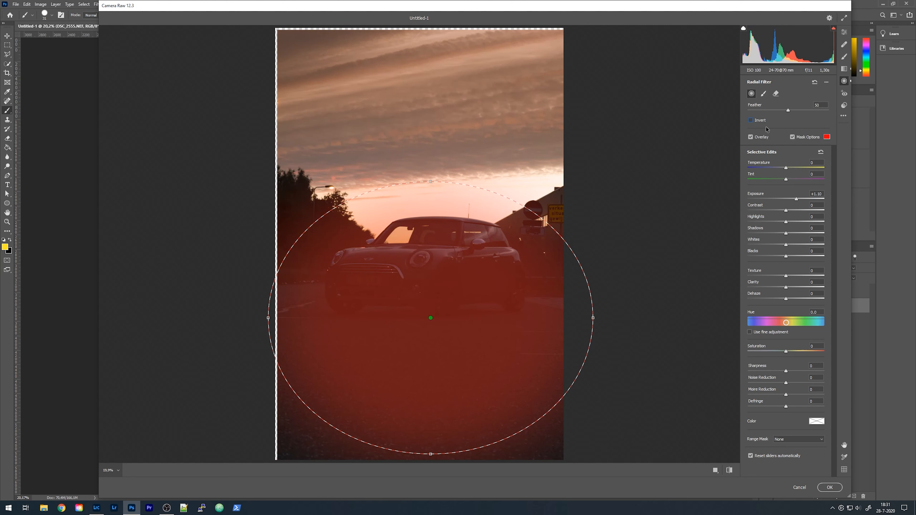
- Hide the radial filter's mask overlay and set its clarity to +15 and saturation to +14
left_click(792, 137)
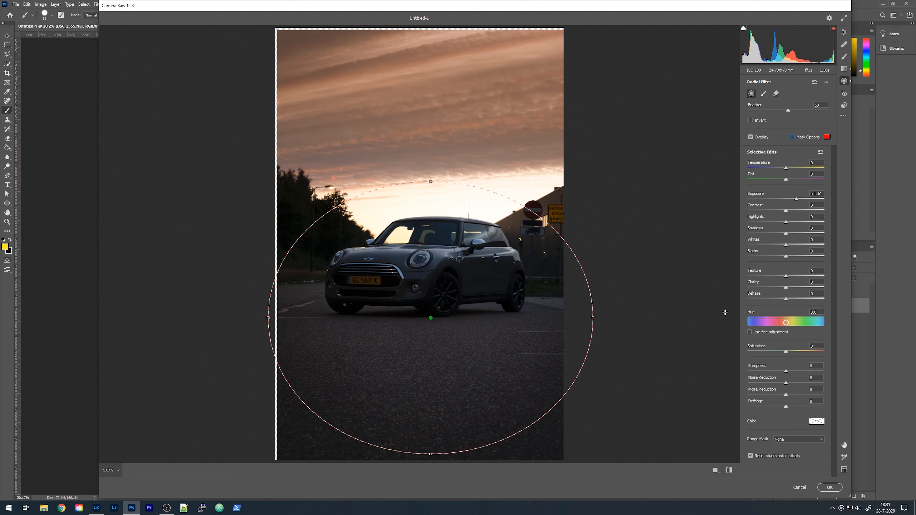
left_click_drag(786, 287, 792, 288)
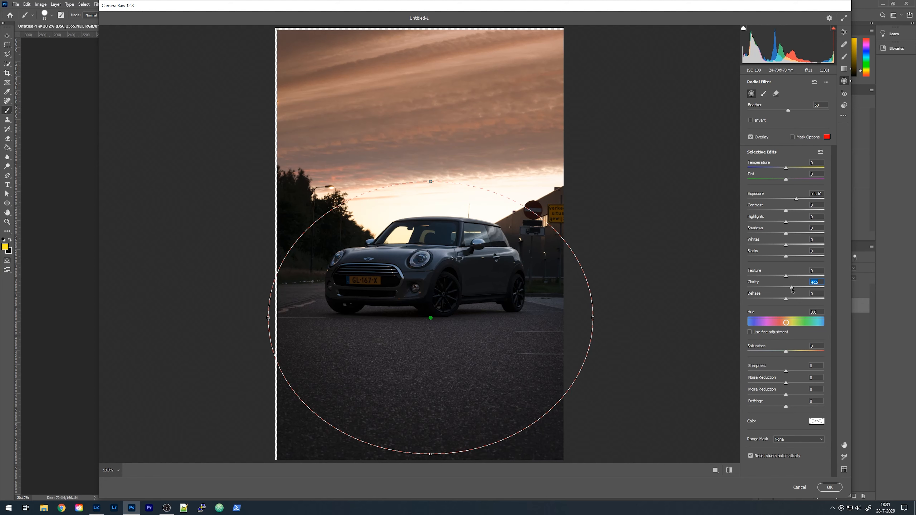
left_click_drag(786, 352, 792, 352)
left_click(671, 343)
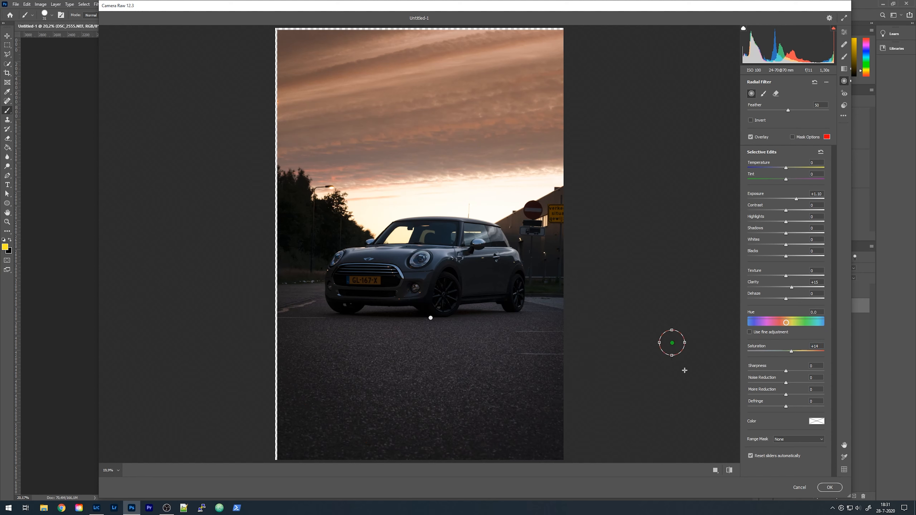
left_click(672, 343)
key("Delete")
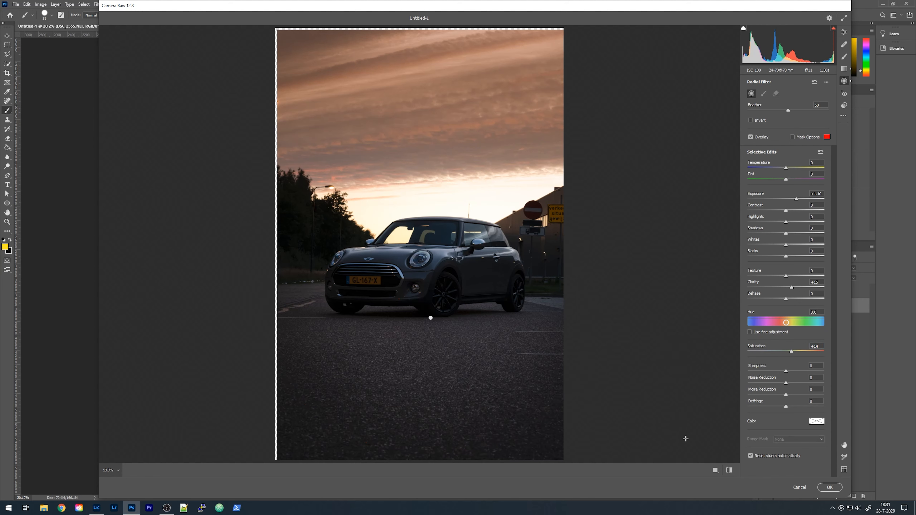
- Compare the image before and after the Camera Raw edits
left_click(729, 470)
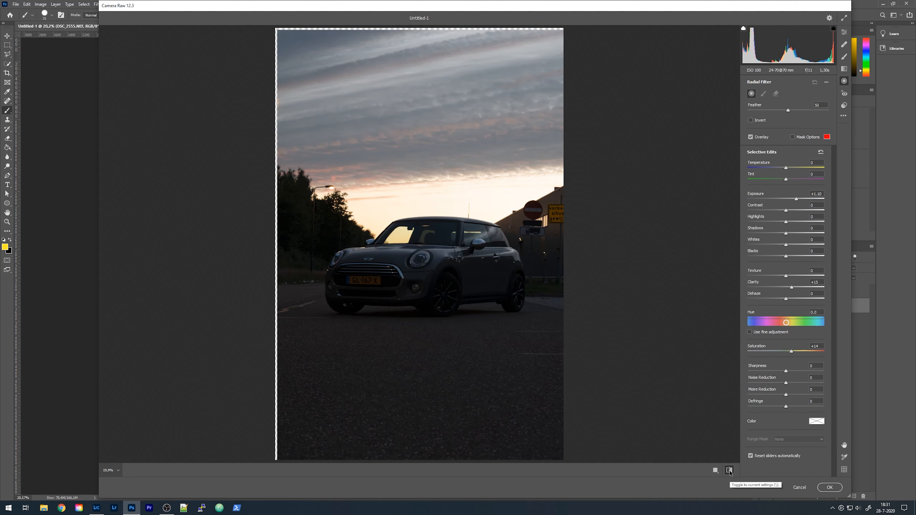
left_click(729, 470)
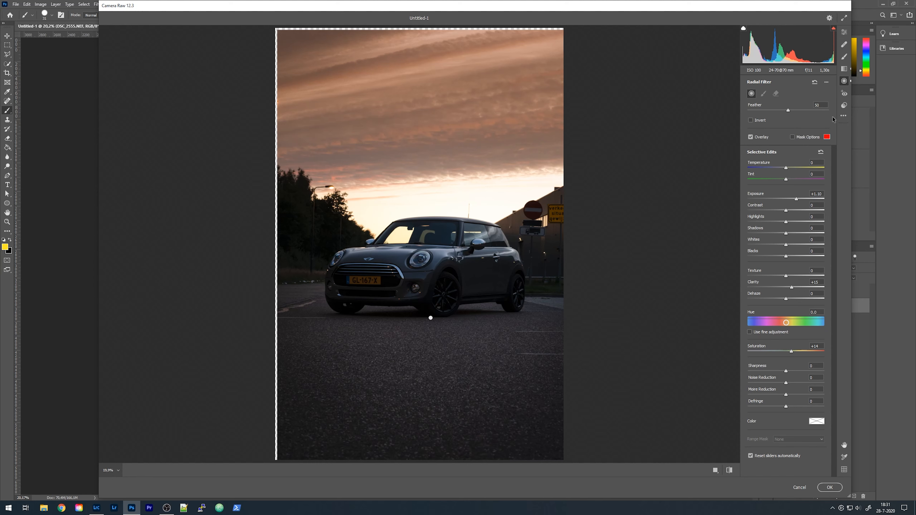
- Set the sky gradient's exposure to -0.75 and temperature to +7, and lower its end line to the car's headlights
left_click(845, 71)
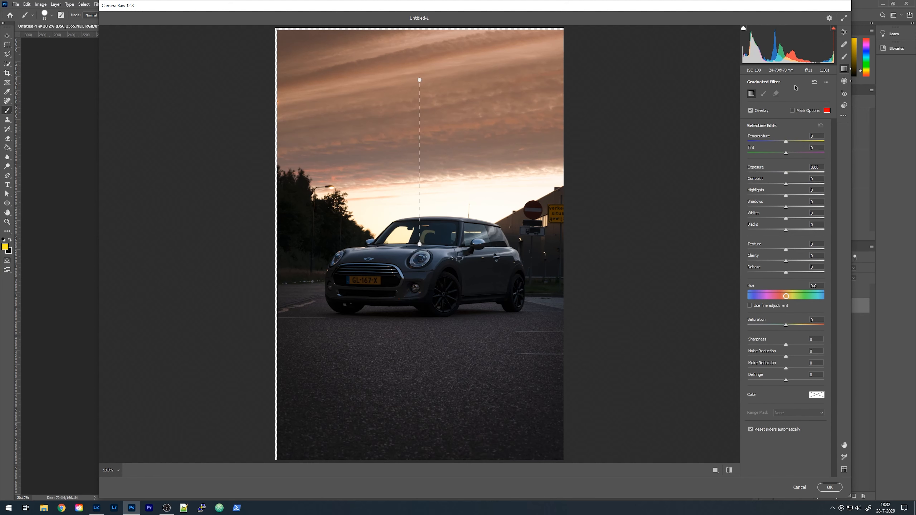
left_click(420, 80)
left_click_drag(782, 173, 779, 173)
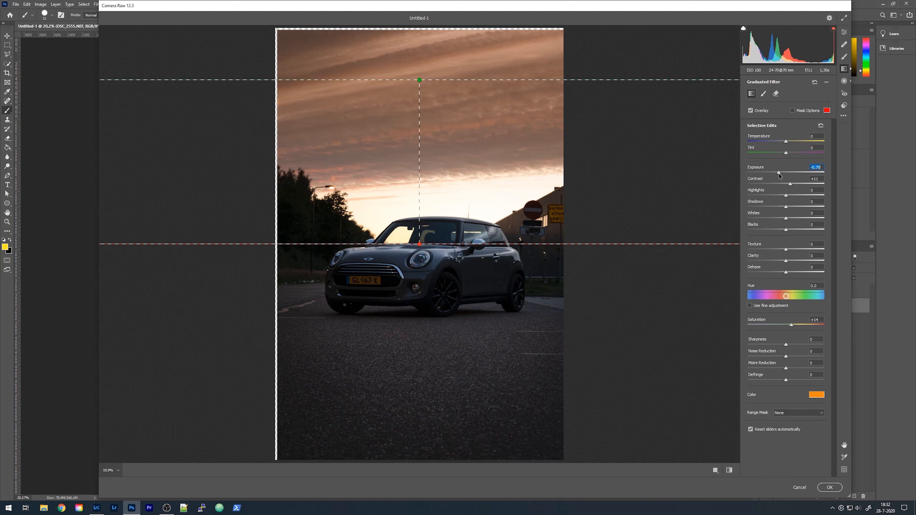
left_click_drag(786, 141, 789, 141)
left_click_drag(420, 244, 420, 259)
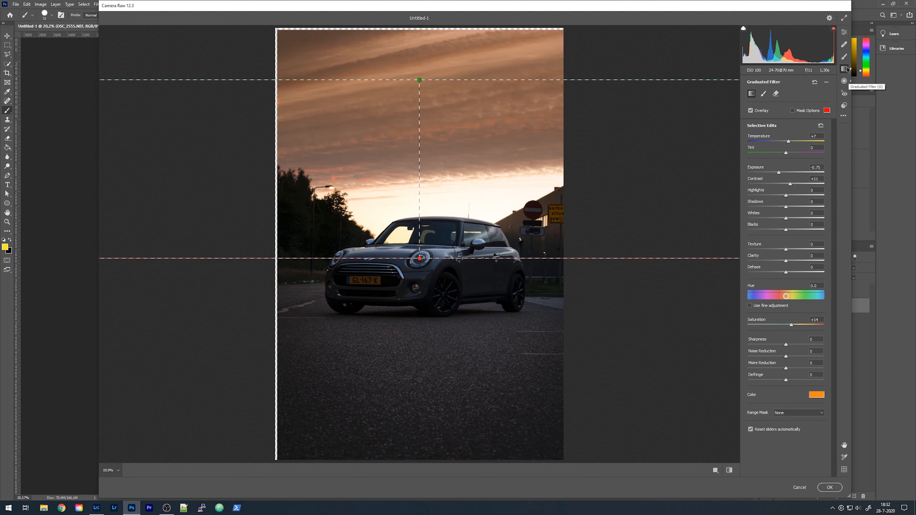
- Shrink the radial filter around the car in height and width and shift it slightly to the left
left_click(844, 81)
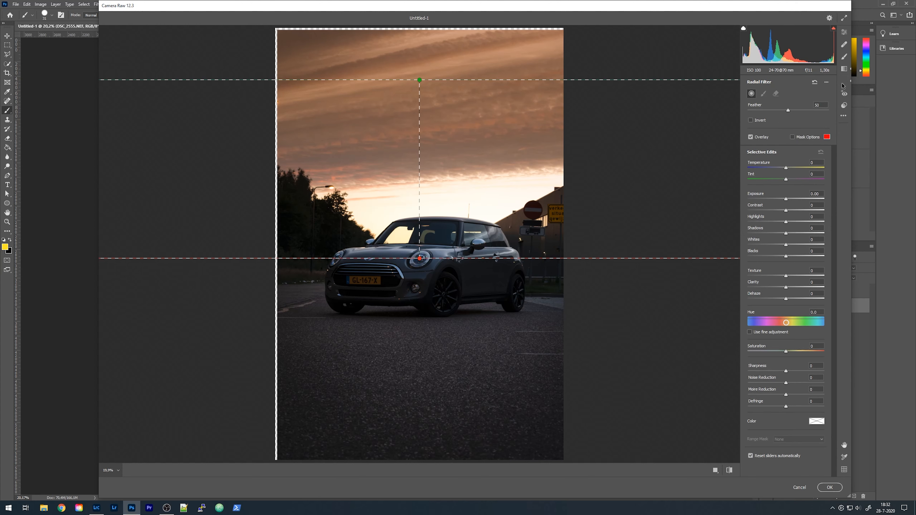
left_click(431, 318)
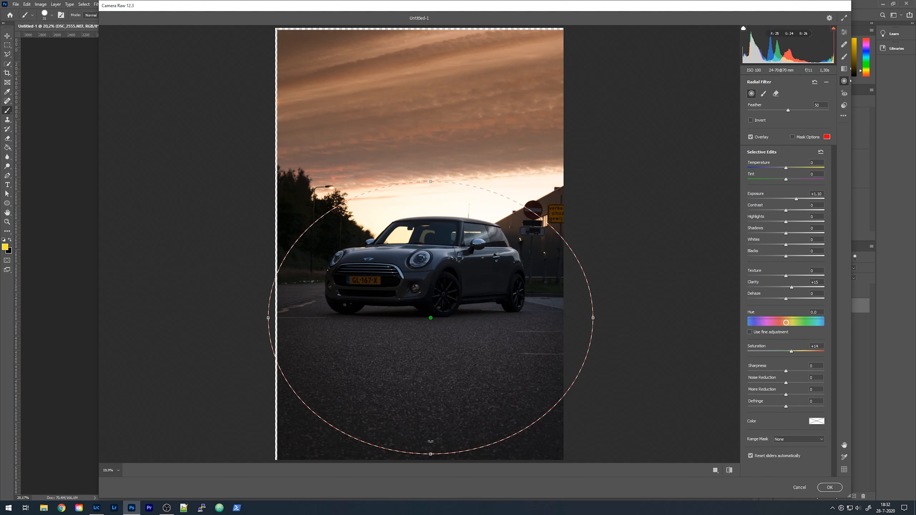
left_click_drag(431, 454, 436, 440)
left_click_drag(594, 318, 577, 317)
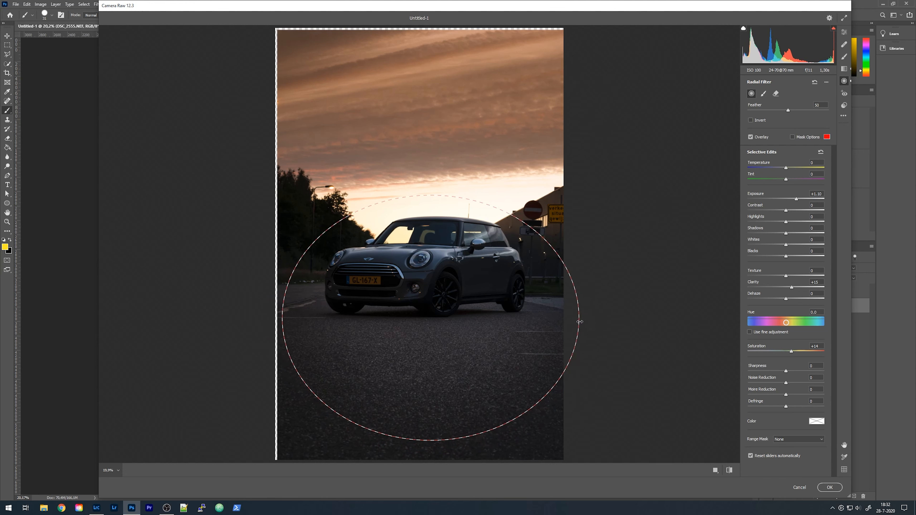
left_click_drag(429, 320, 428, 321)
- Set the radial filter's exposure to +1.25, contrast +15, highlights +3, shadows +6, whites +7 and clarity +13, and apply the Camera Raw edits
left_click_drag(797, 199, 790, 233)
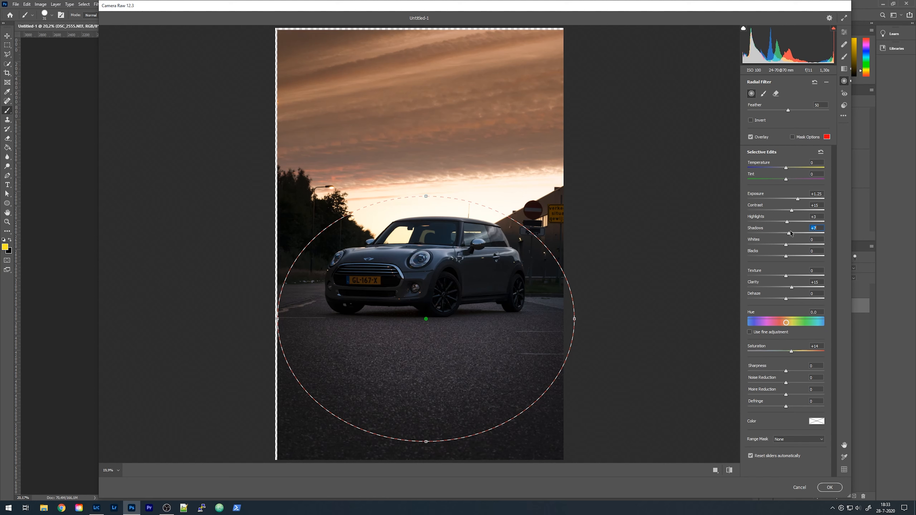
left_click_drag(791, 233, 788, 245)
left_click_drag(792, 288, 791, 287)
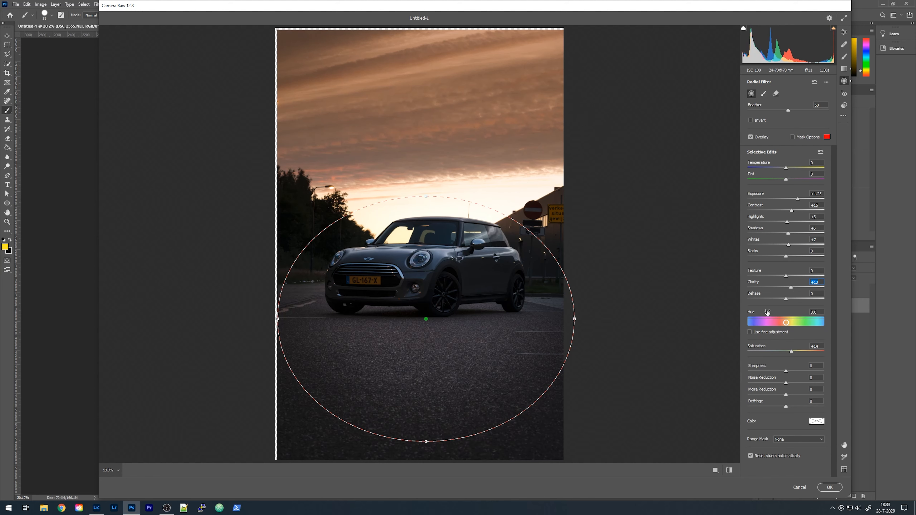
left_click(830, 488)
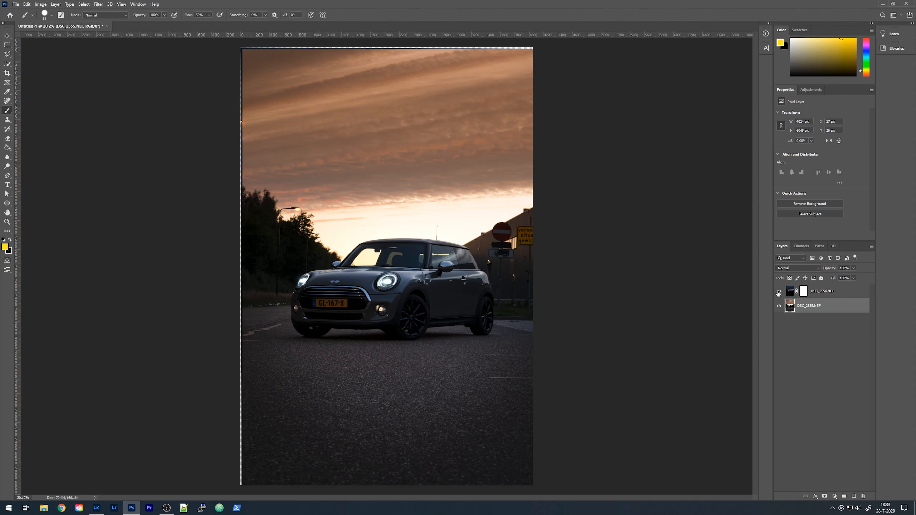
- Toggle the visibility of the DSC_2554 layer to compare the graded base with the lit-headlight exposure
left_click(779, 291)
left_click(778, 291)
left_click(804, 332)
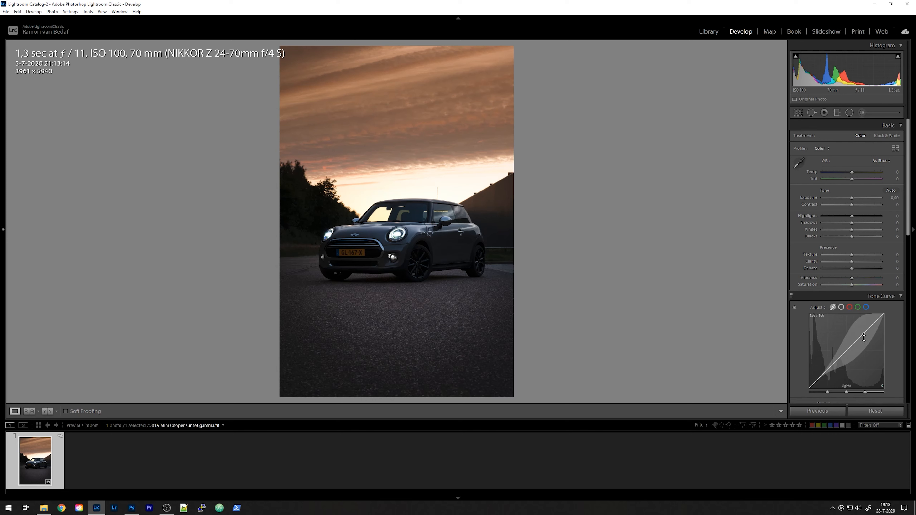
- In Lightroom's Develop module, slightly raise the tone curve's lights and darks and set the exposure to +0.28
left_click_drag(863, 337, 863, 331)
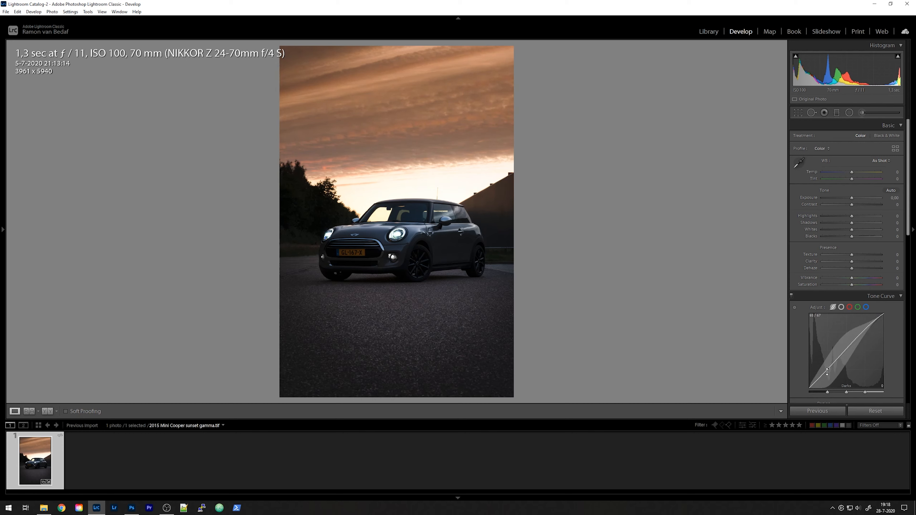
left_click_drag(831, 368, 832, 369)
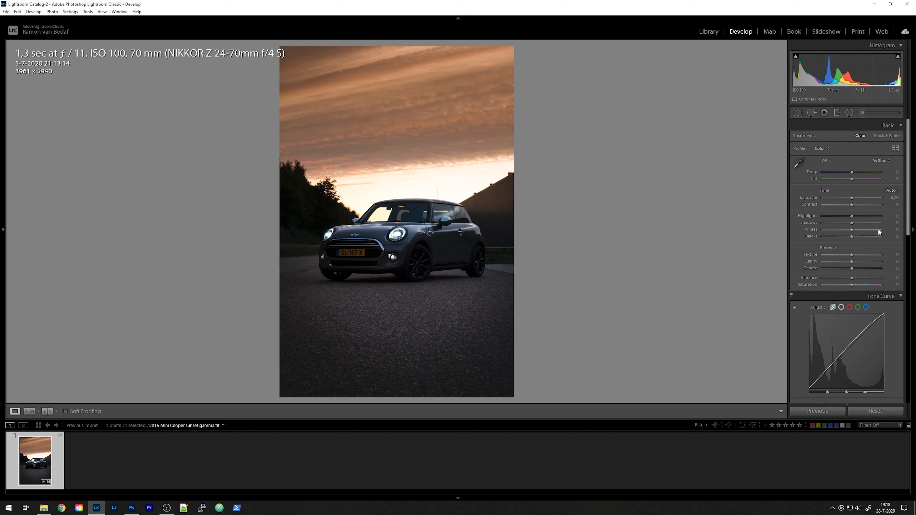
left_click_drag(852, 200, 853, 198)
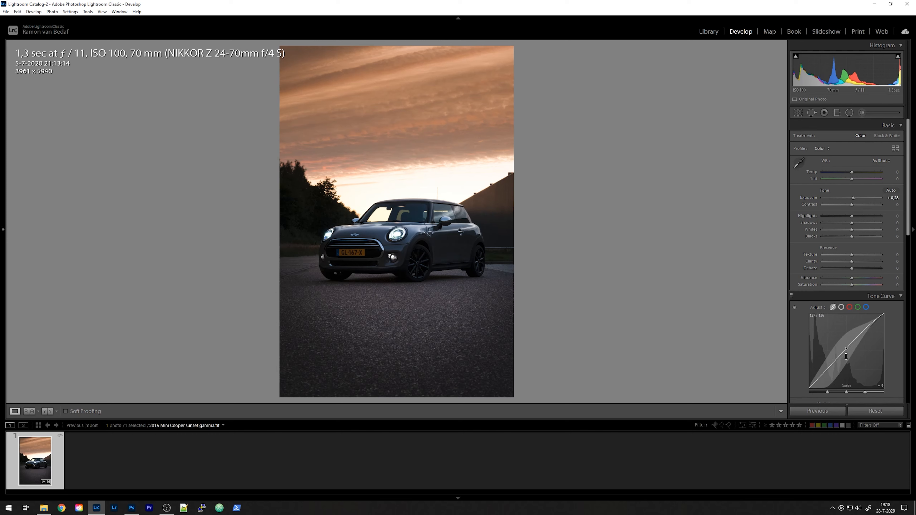
left_click_drag(828, 375, 828, 368)
left_click_drag(828, 367, 828, 367)
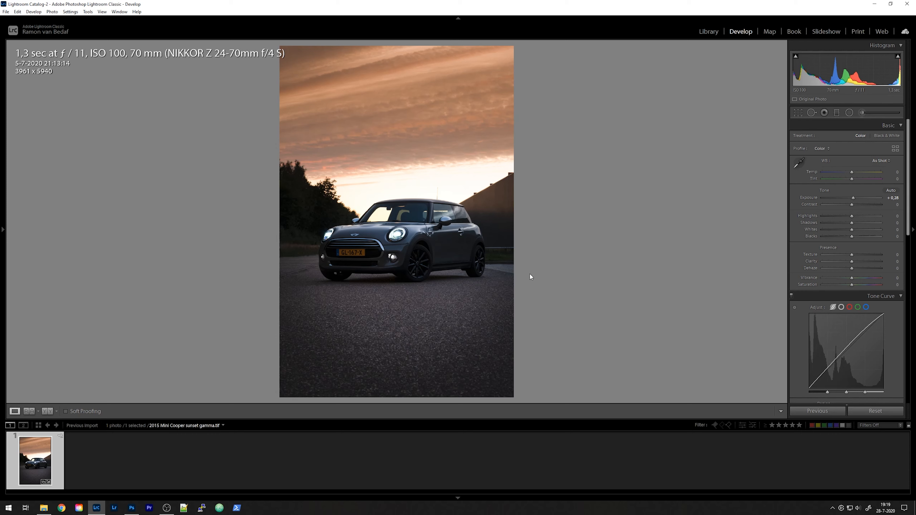
- Paint an auto-masked adjustment brush over the car's body, wheels and windows with the mask overlay shown
key("alt")
left_click(406, 254)
left_click(405, 250)
left_click(862, 113)
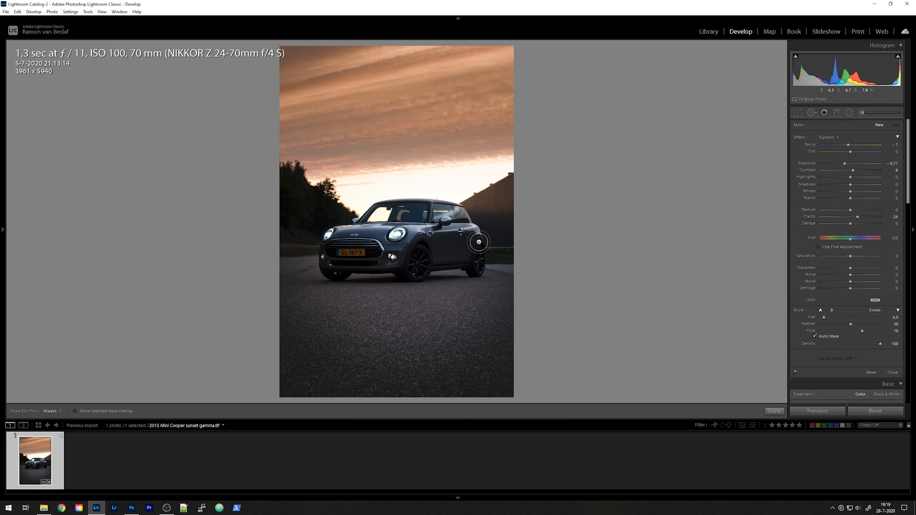
key("h")
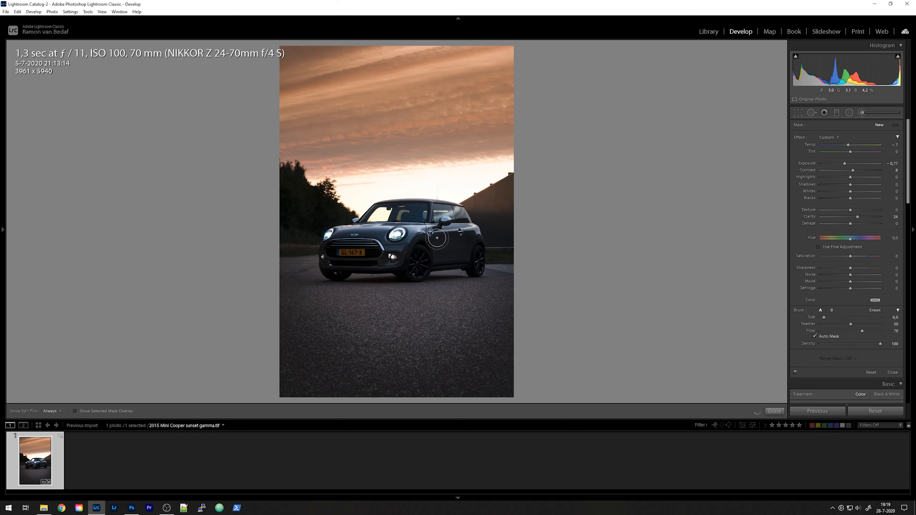
key("h")
key("h")
key("o")
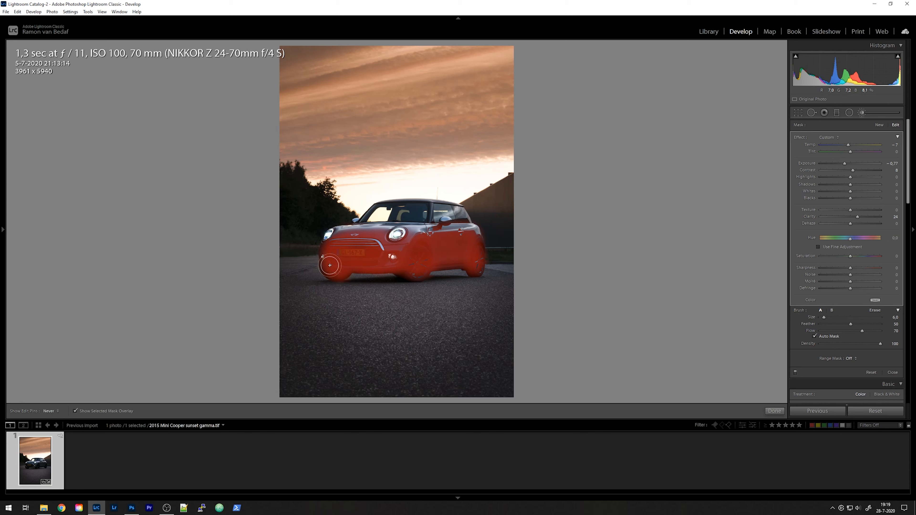
mouse_move(358, 233)
left_mouse_down()
mouse_move(474, 235)
mouse_move(477, 269)
mouse_move(472, 262)
mouse_move(397, 263)
mouse_move(453, 258)
mouse_move(457, 215)
mouse_move(384, 213)
left_mouse_up()
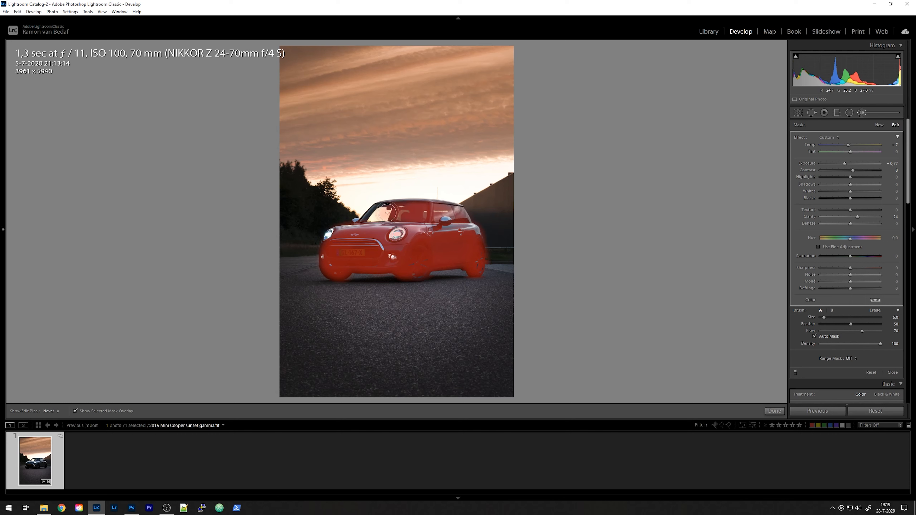
- Erase the mask spill behind the car's rear and beneath its front, and fill in the mask around the front wheel
key("h")
key("h")
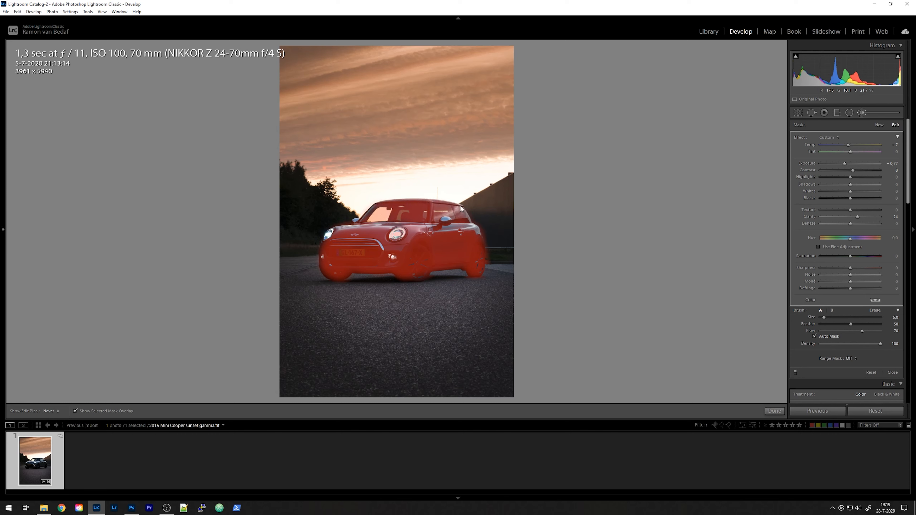
key("alt")
left_click_drag(497, 244, 496, 258)
key("h")
mouse_move(430, 245)
left_mouse_down()
mouse_move(415, 259)
mouse_move(421, 268)
left_mouse_up()
mouse_move(367, 282)
left_mouse_down("alt")
mouse_move(339, 292)
mouse_move(365, 288)
left_mouse_up("alt")
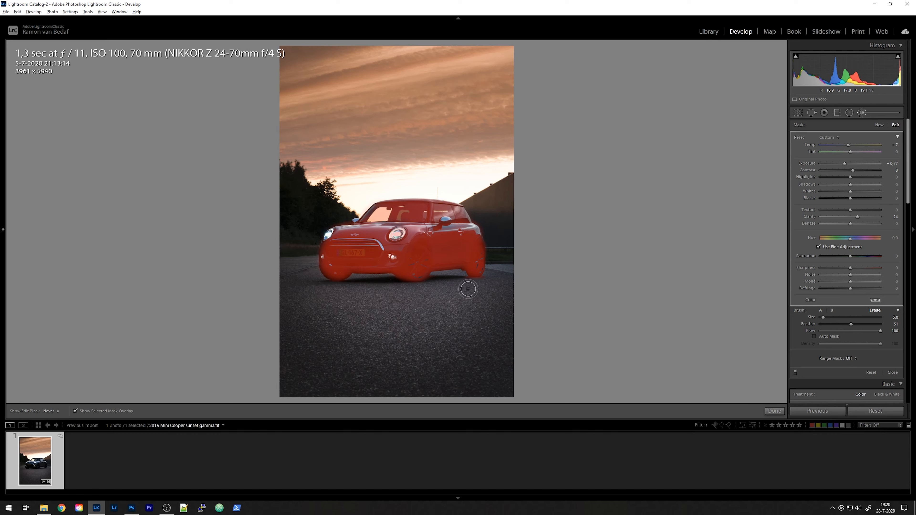
- Hide the mask overlay, reset the brush's effect settings and set its exposure to 0.48
key("h")
key("h")
key("h")
key("o")
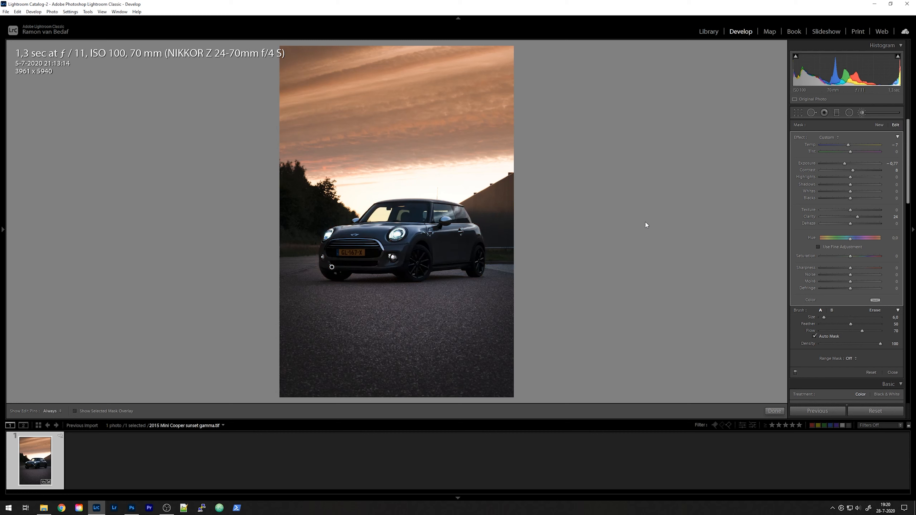
double_click(799, 136)
left_click_drag(850, 163, 853, 157)
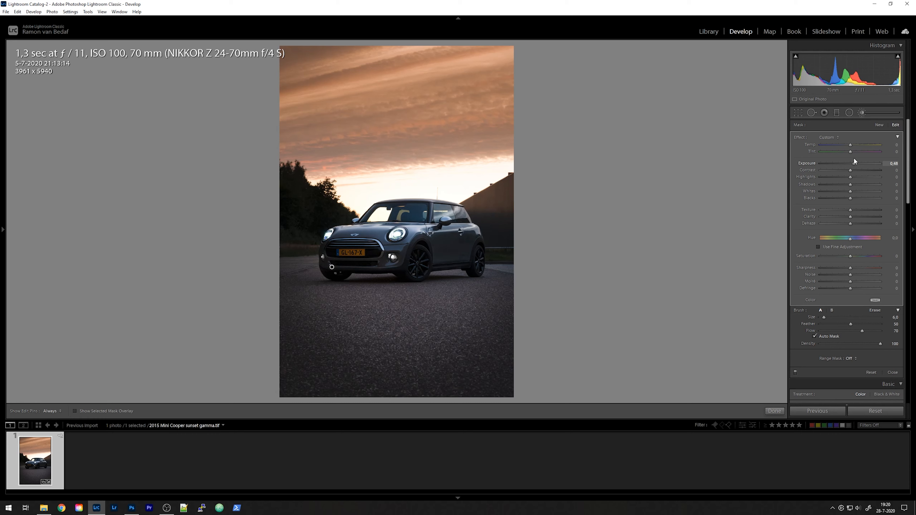